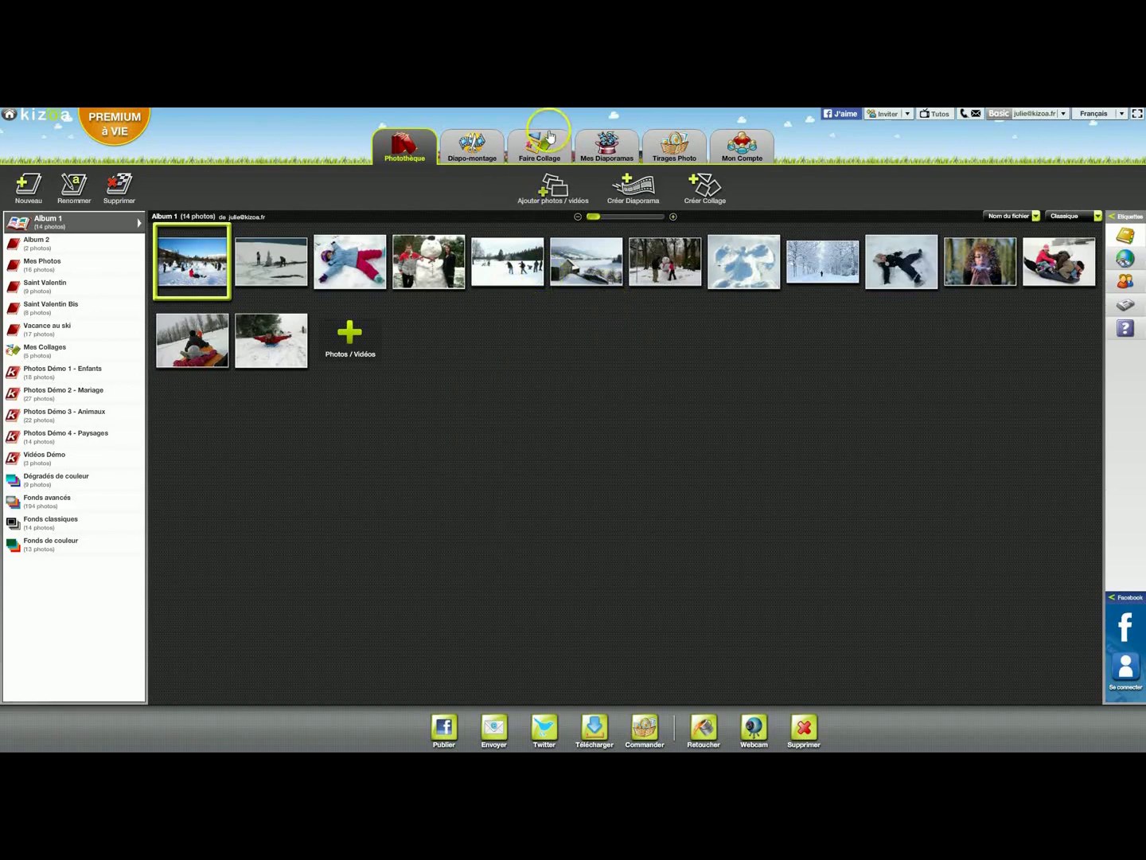
- Open the existing slideshow "Love" for editing
{"action": "left_click", "coordinate": [604, 150]}
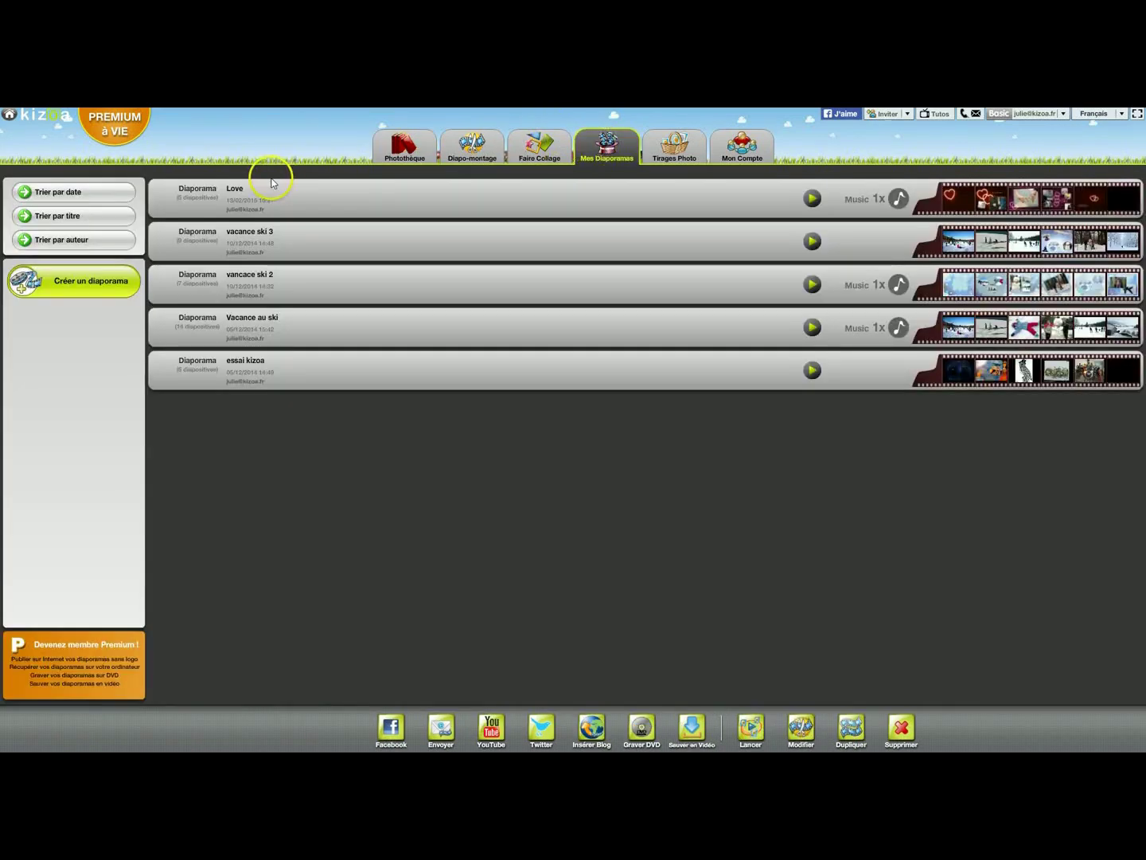
{"action": "left_click", "coordinate": [289, 199]}
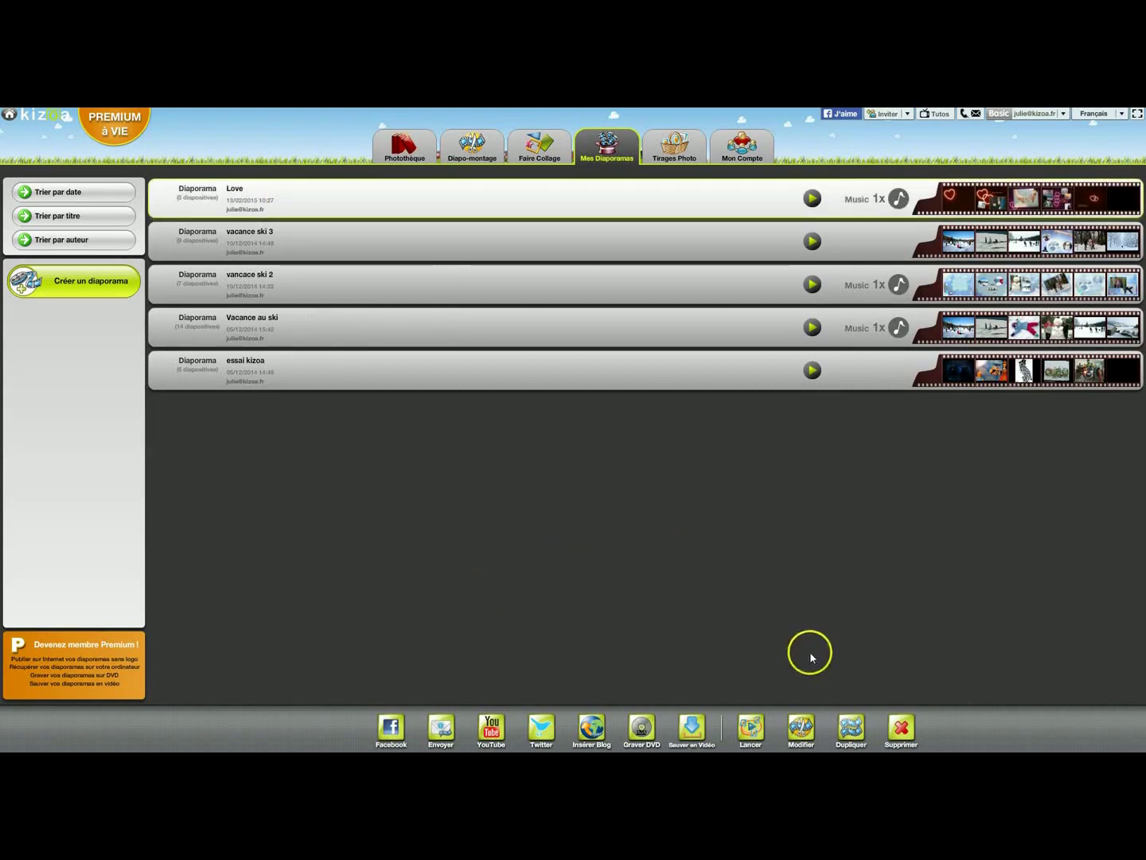
{"action": "left_click", "coordinate": [802, 729]}
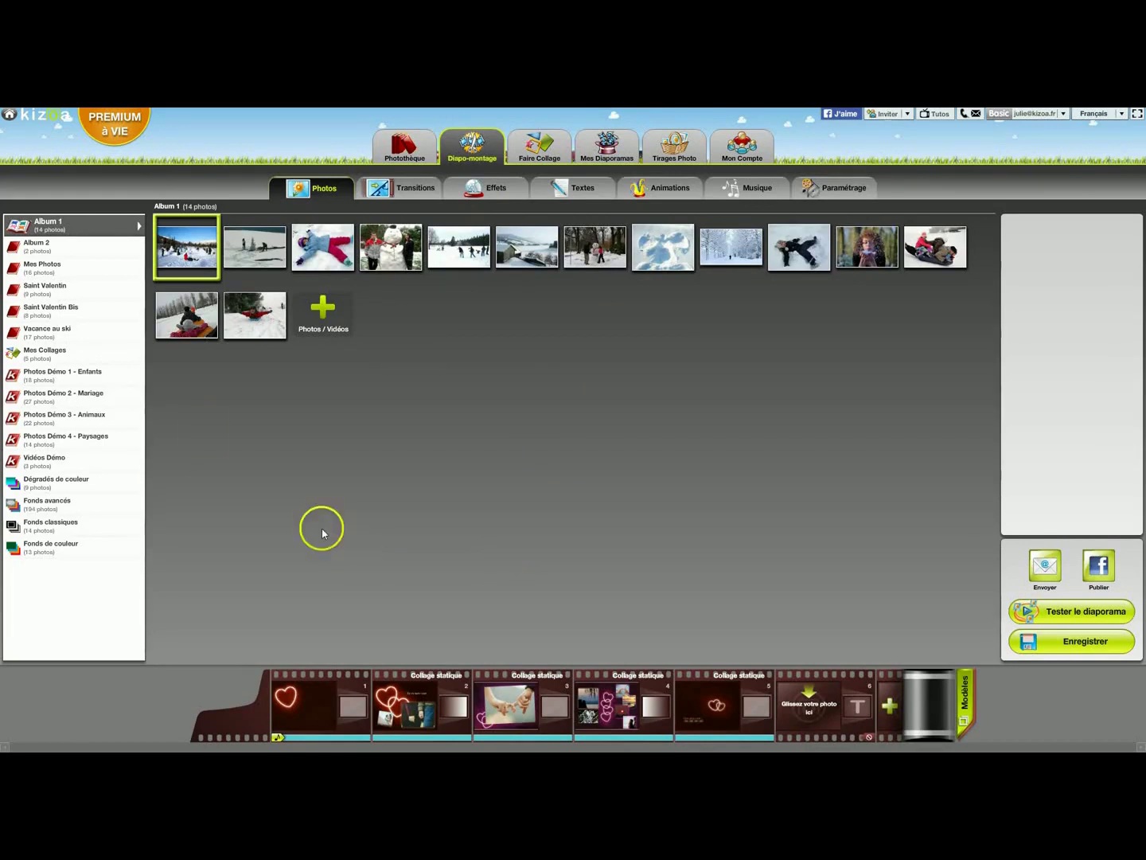
- Add the couple silhouette photo and the brown letter-block photo from the Saint Valentin Bis album to the end of the slideshow
{"action": "left_click", "coordinate": [67, 296]}
{"action": "left_click", "coordinate": [72, 310]}
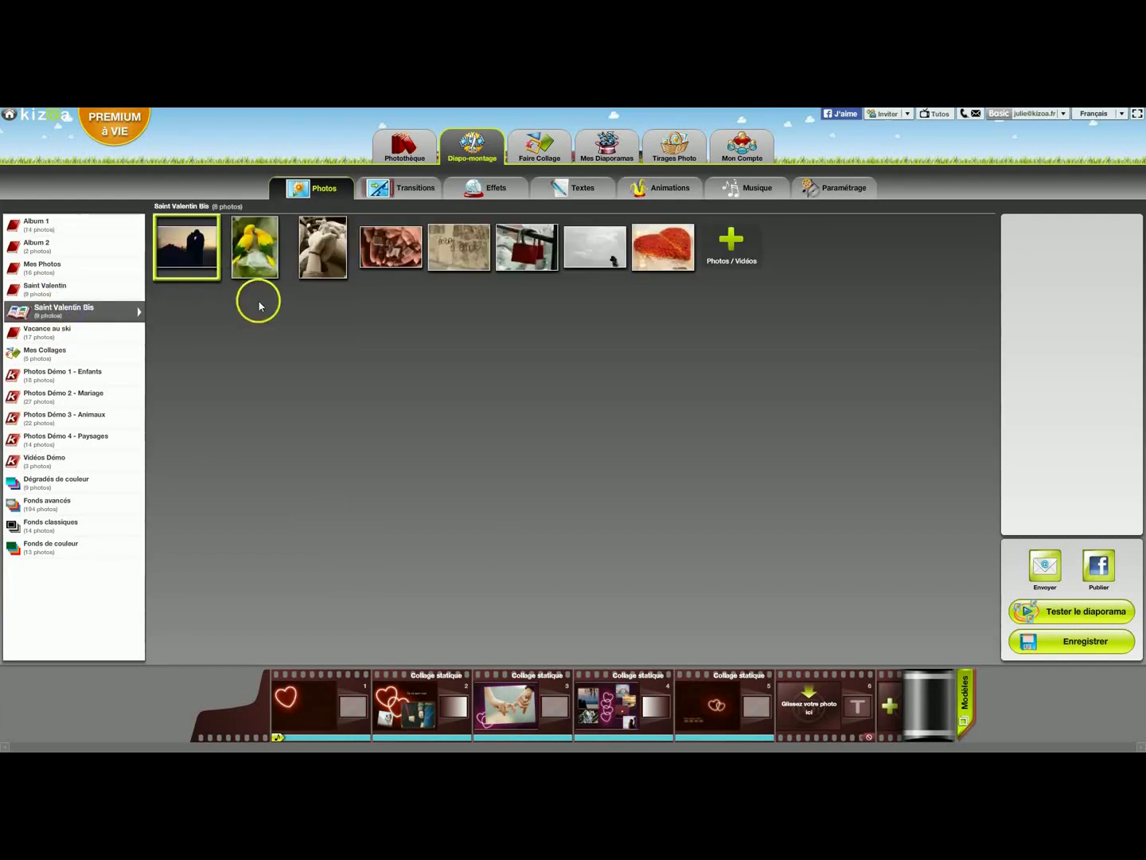
{"action": "left_click_drag", "start_coordinate": [203, 255], "coordinate": [821, 705]}
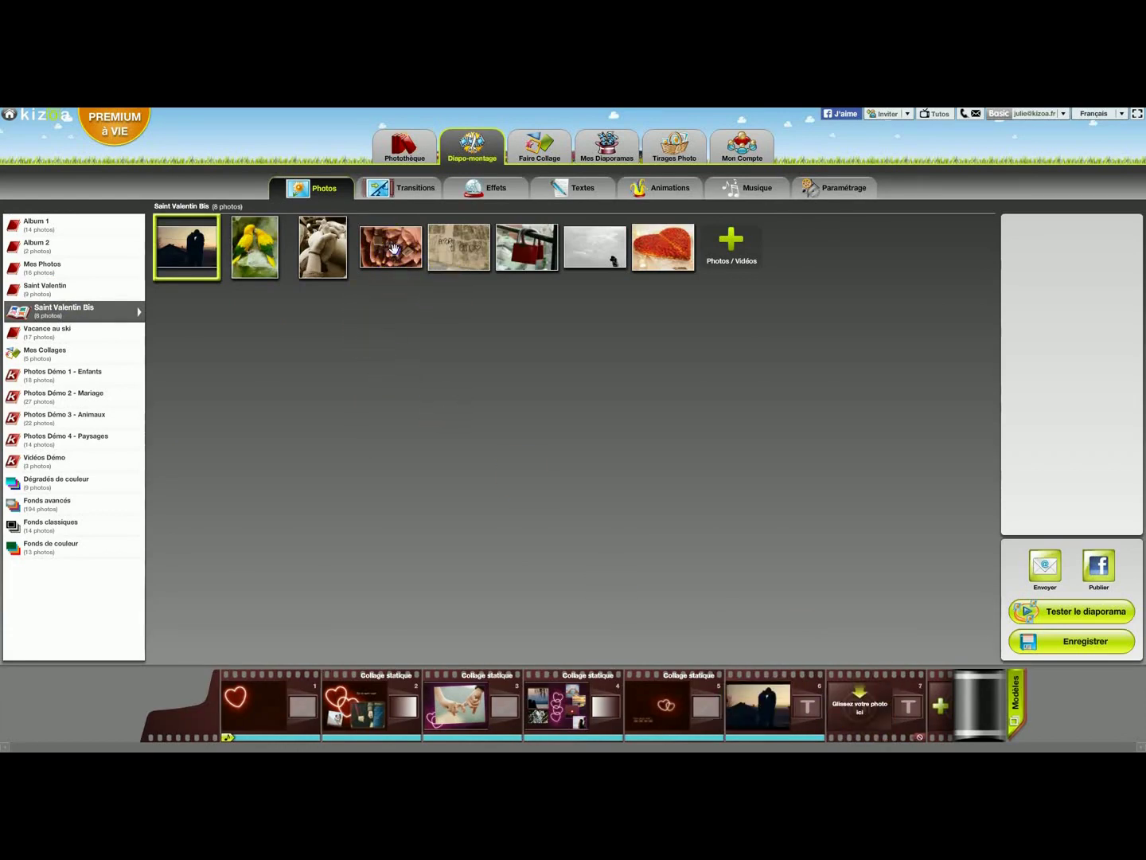
{"action": "left_click_drag", "start_coordinate": [393, 249], "coordinate": [860, 697]}
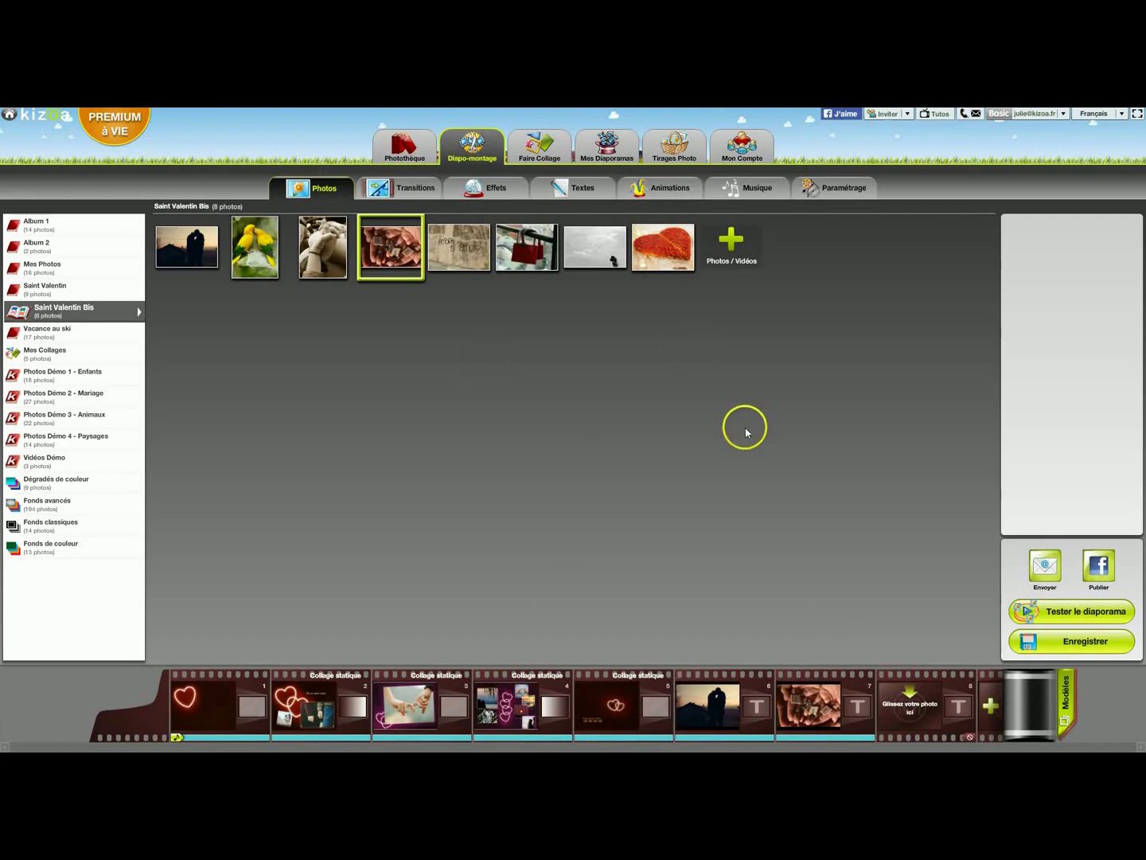
- Remove the silhouette and letter-block photos from the end of the filmstrip
{"action": "left_click", "coordinate": [414, 186]}
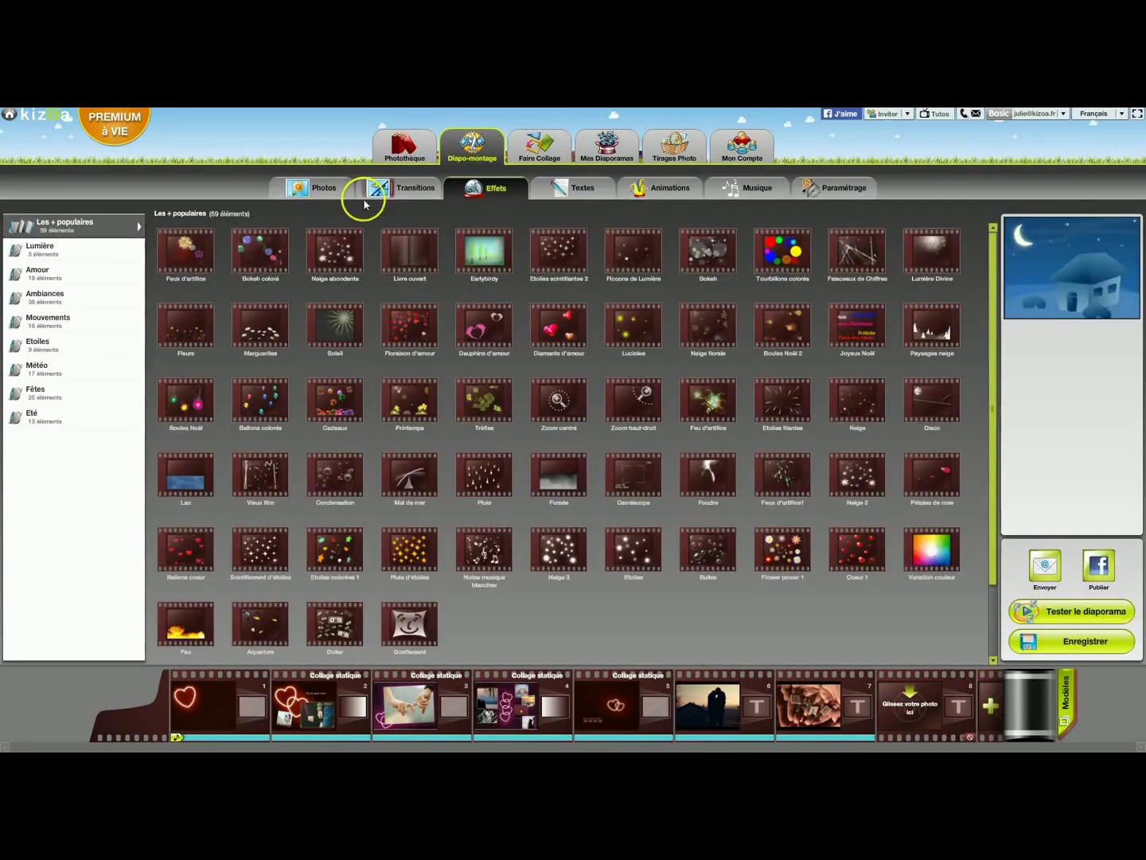
{"action": "left_click", "coordinate": [327, 197]}
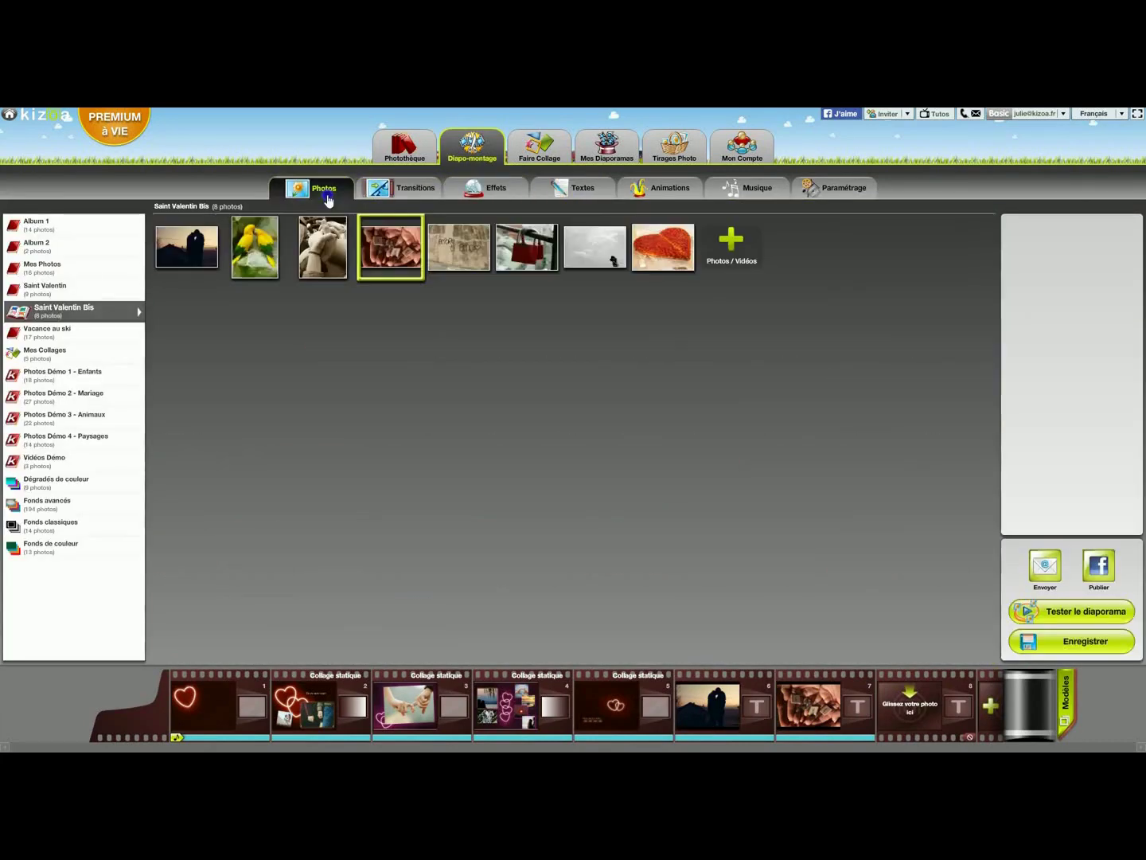
{"action": "left_click_drag", "start_coordinate": [710, 696], "coordinate": [699, 599]}
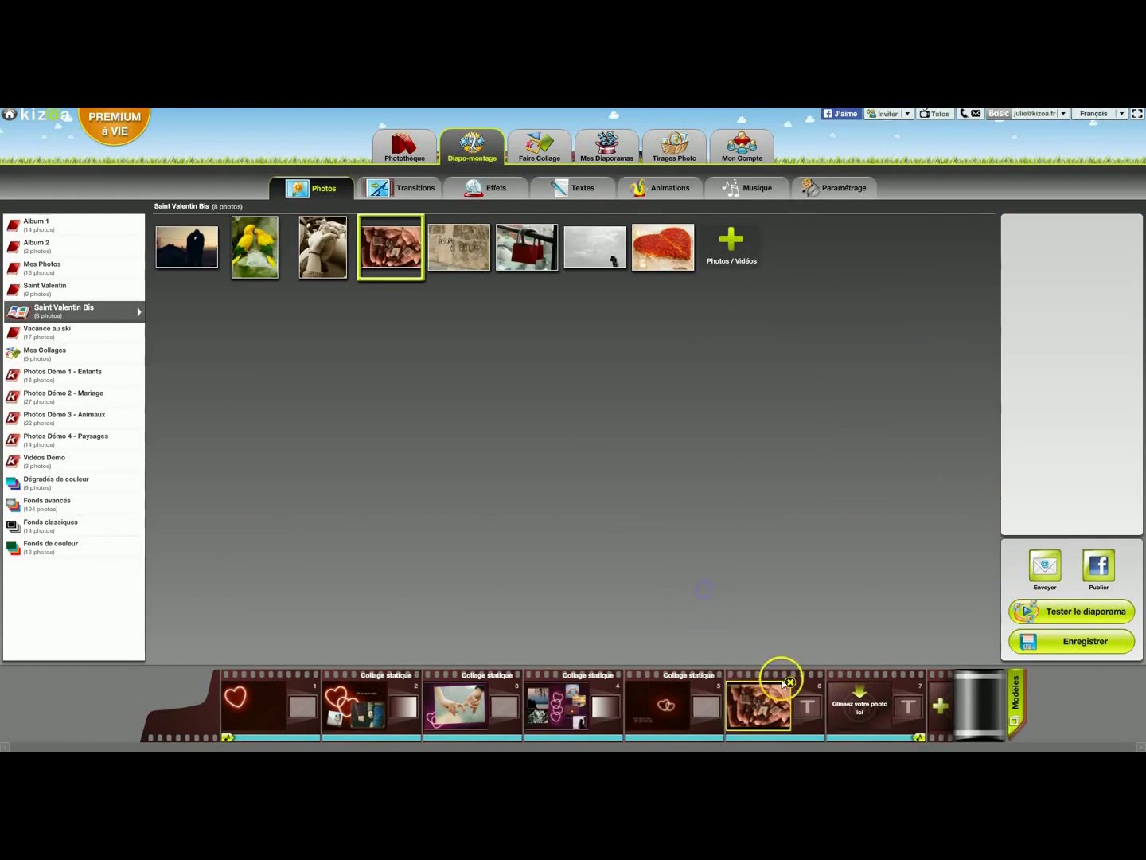
{"action": "left_click_drag", "start_coordinate": [780, 676], "coordinate": [424, 604]}
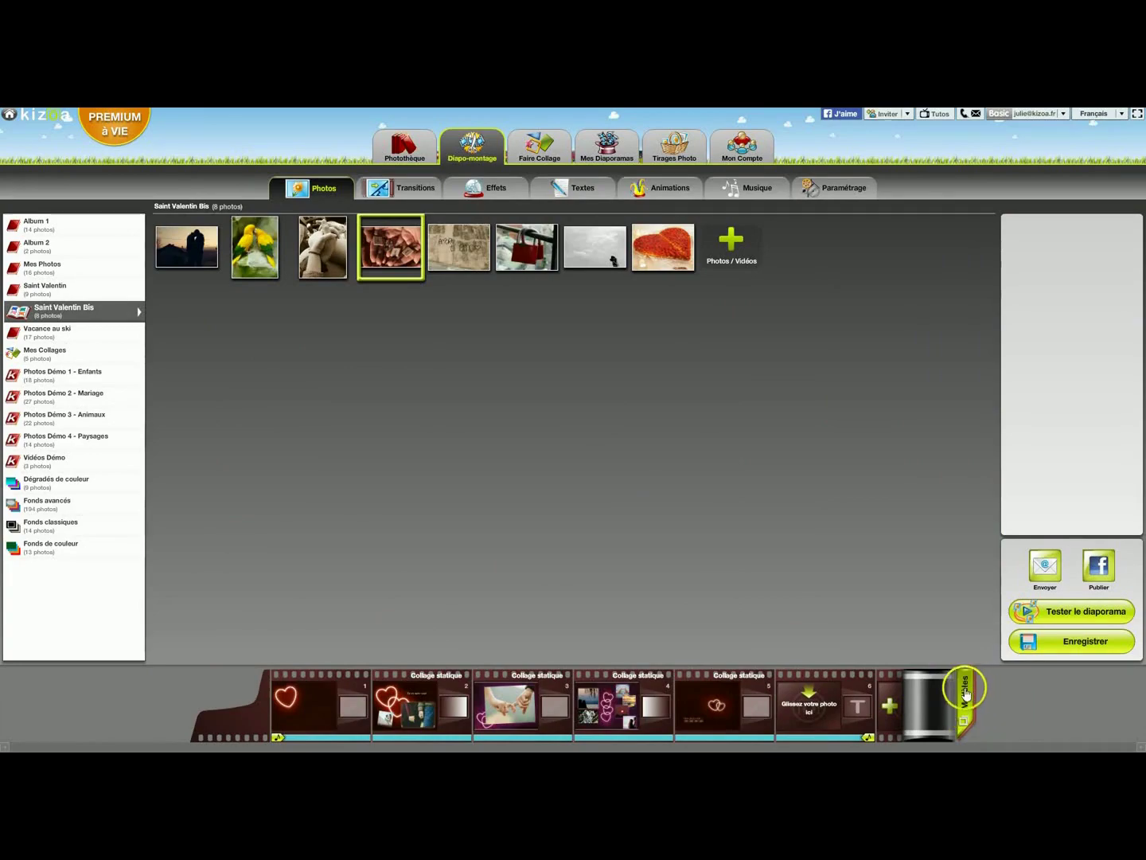
- Start inserting a new template sequence between slides 4 and 5 of the slideshow
{"action": "left_click", "coordinate": [964, 691]}
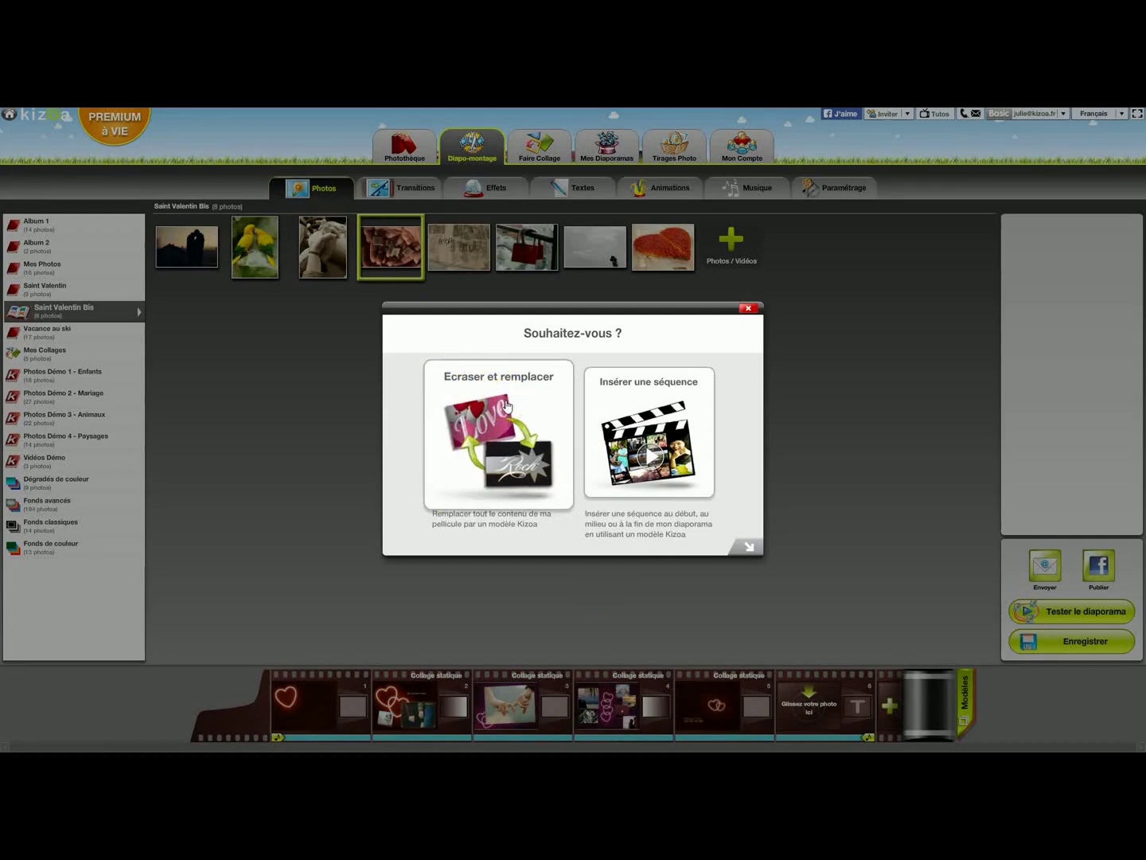
{"action": "left_click", "coordinate": [684, 412]}
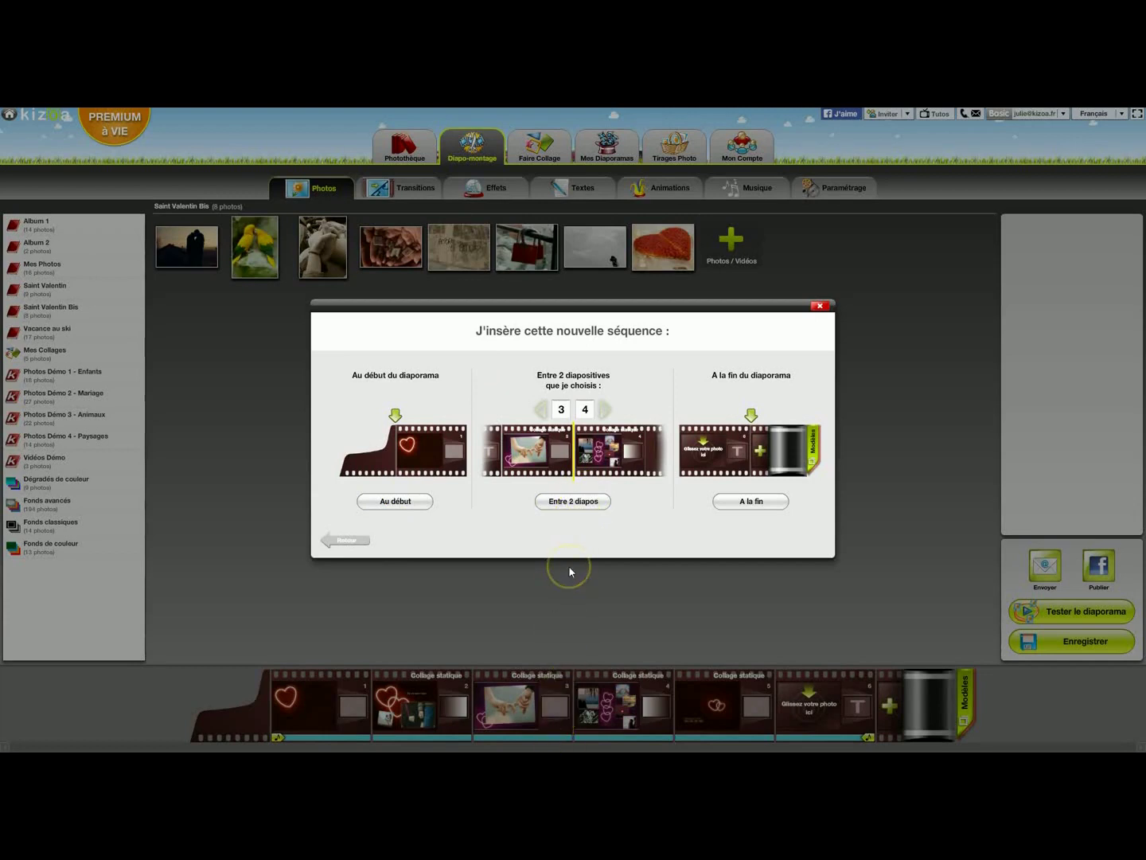
{"action": "left_click", "coordinate": [605, 411]}
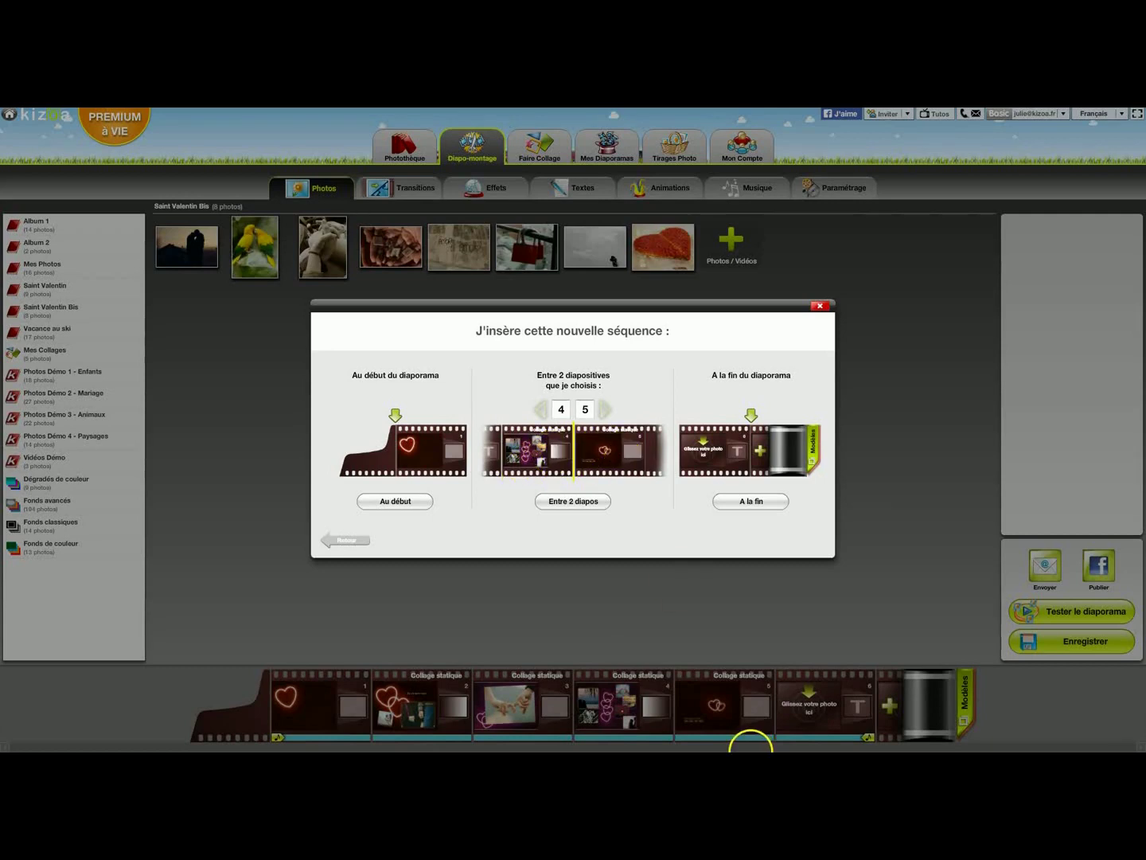
{"action": "left_click", "coordinate": [575, 502]}
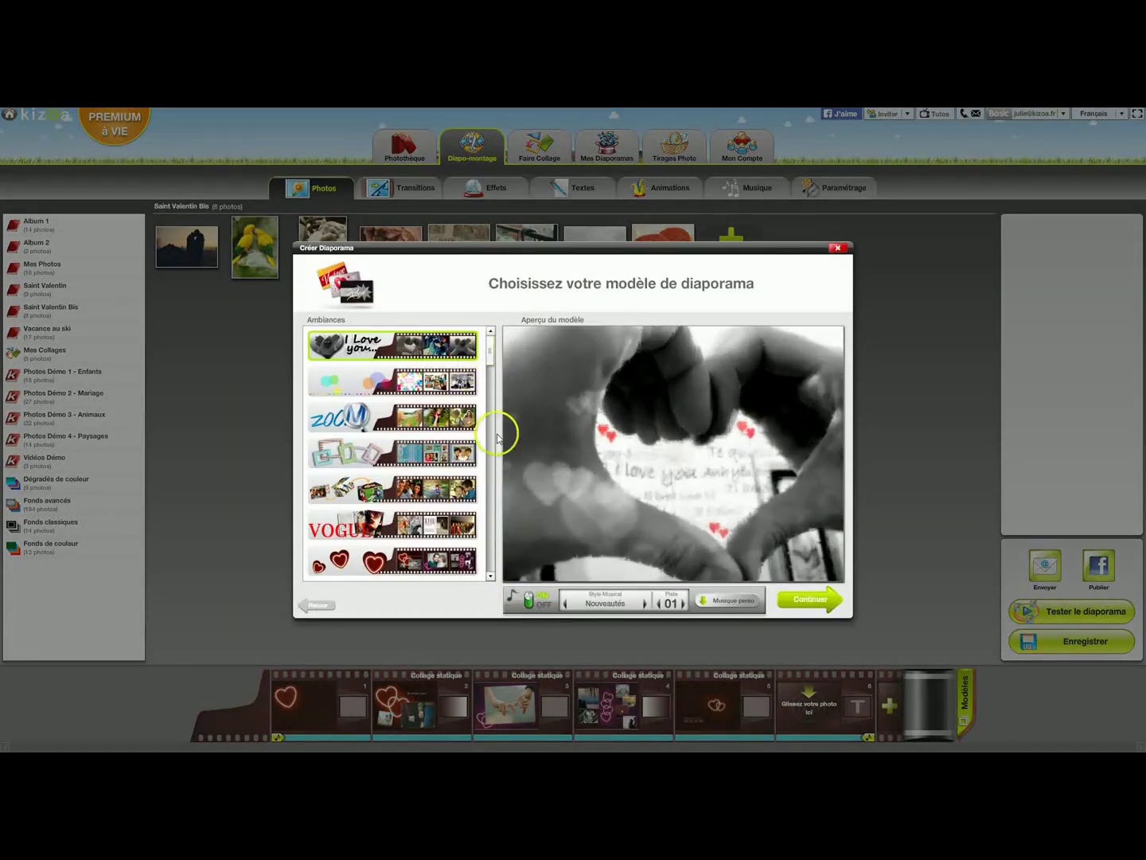
- Reduce the computer's sound volume to a low level while the template preview plays
{"action": "key", "text": "XF86AudioLowerVolume"}
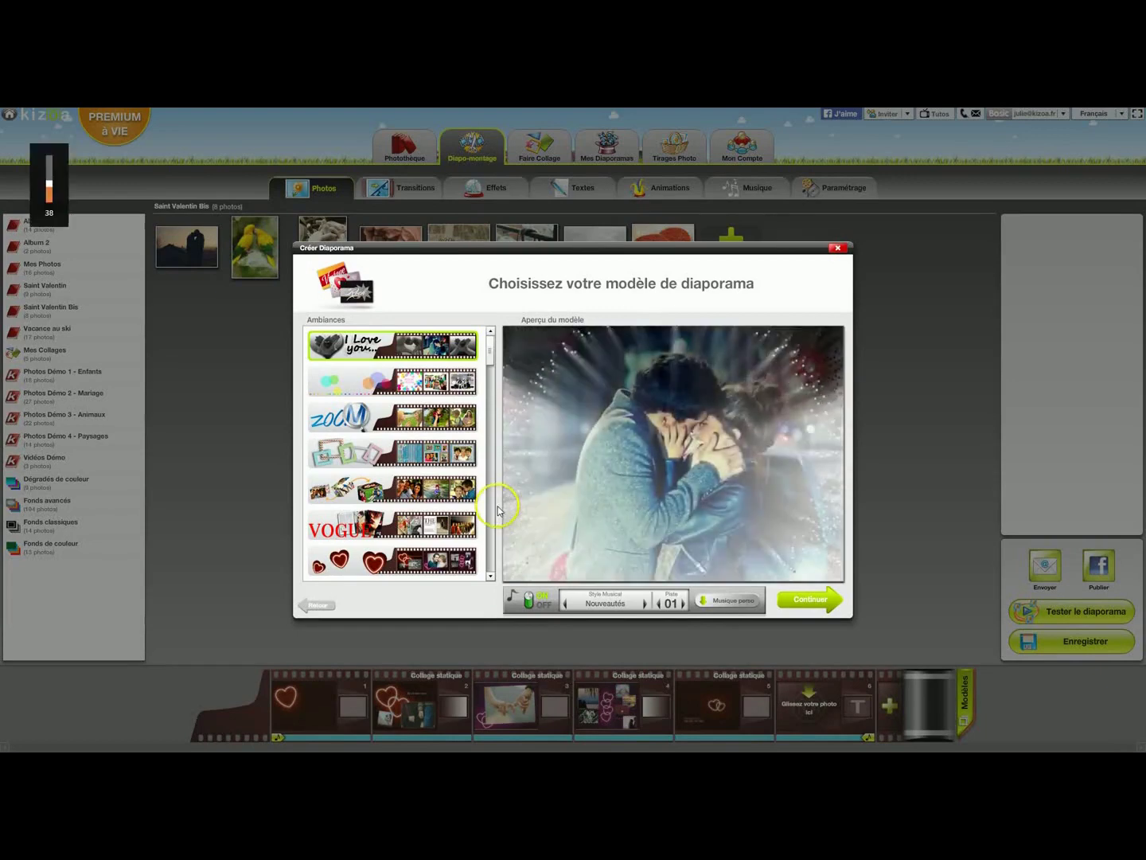
{"action": "key", "text": "XF86AudioLowerVolume"}
{"action": "key", "text": "XF86AudioLowerVolume"}
{"action": "key", "text": "XF86AudioLowerVolume"}
{"action": "key", "text": "XF86AudioLowerVolume"}
{"action": "key", "text": "XF86AudioLowerVolume"}
{"action": "key", "text": "XF86AudioLowerVolume"}
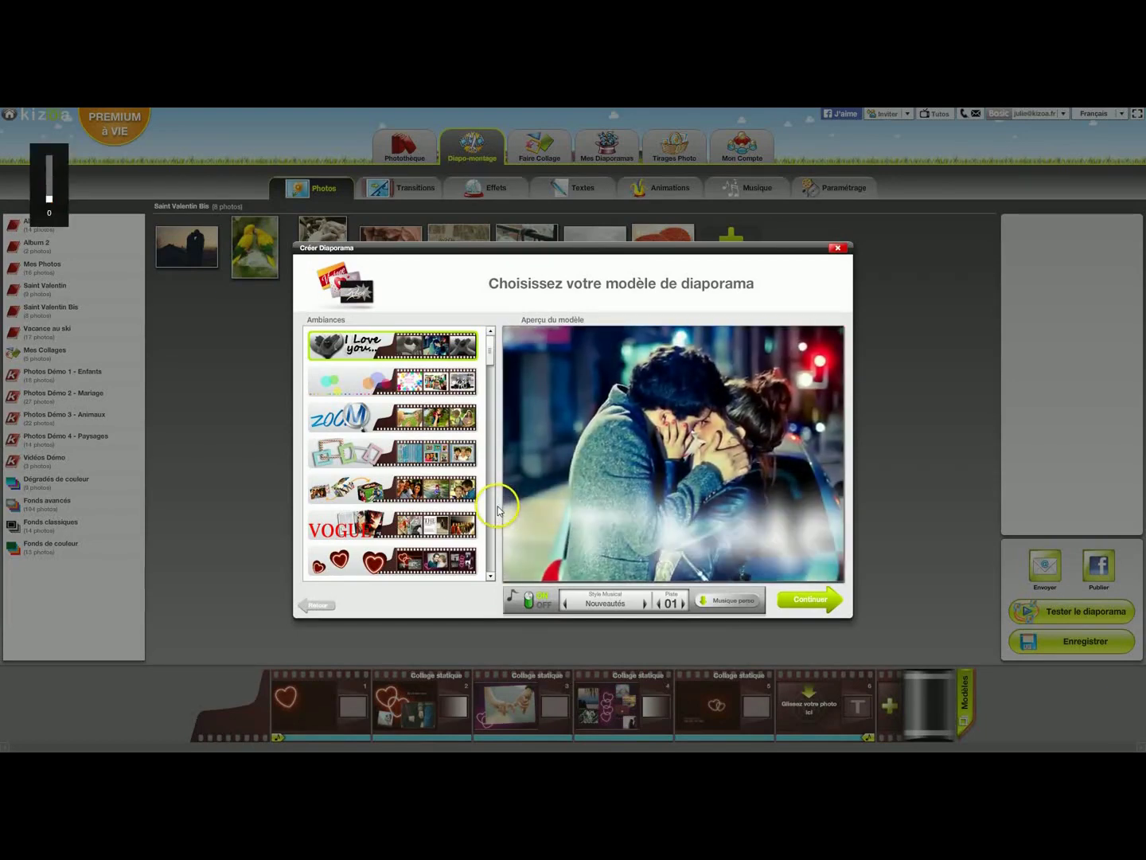
{"action": "key", "text": "XF86AudioRaiseVolume"}
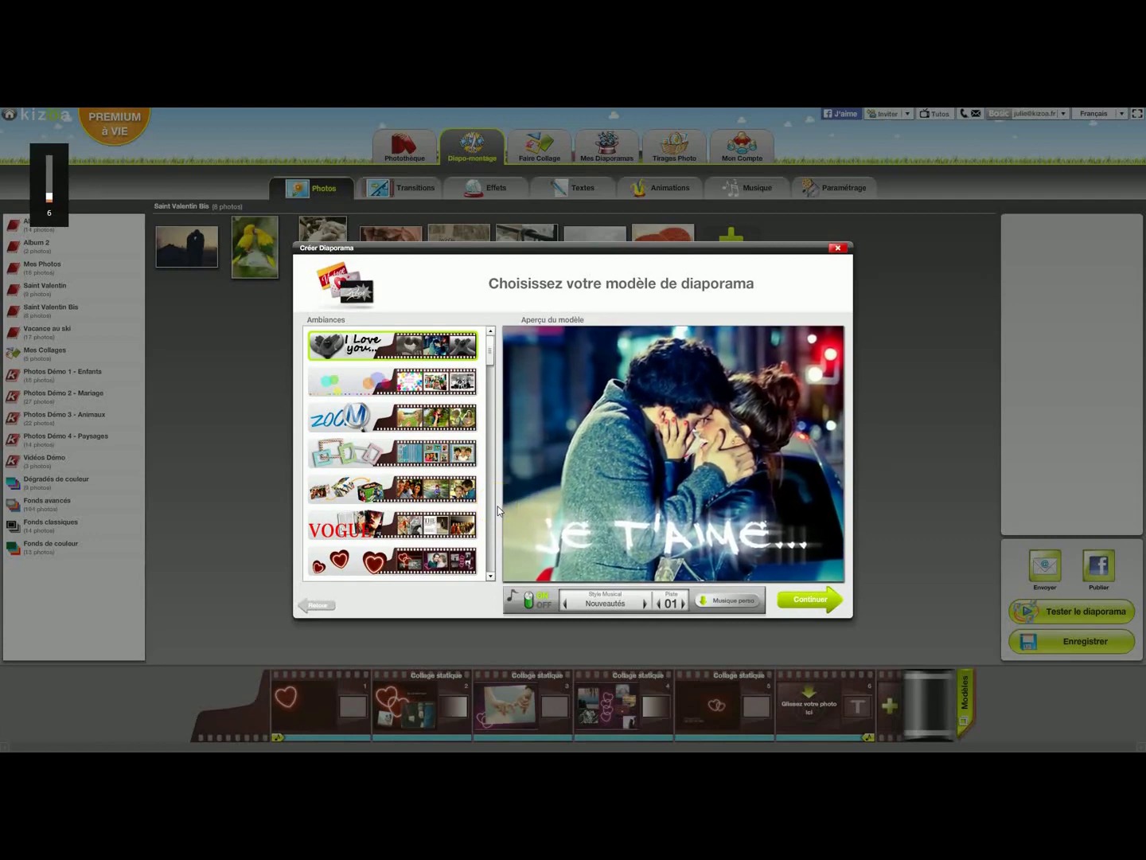
{"action": "key", "text": "XF86AudioRaiseVolume"}
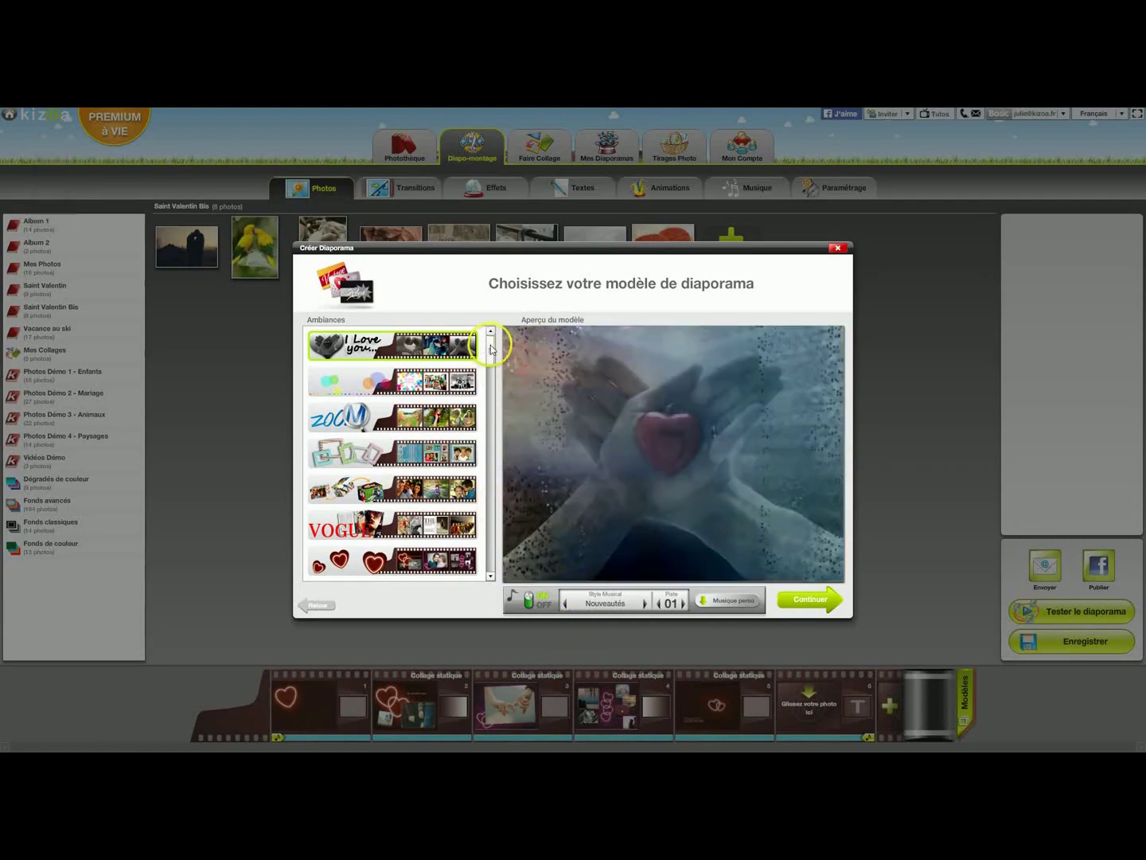
- Use the "I Love you..." template for the sequence and fill it with all photos of the Saint Valentin Bis album
{"action": "mouse_move", "coordinate": [490, 344]}
{"action": "left_mouse_down"}
{"action": "mouse_move", "coordinate": [493, 468]}
{"action": "mouse_move", "coordinate": [488, 328]}
{"action": "left_mouse_up"}
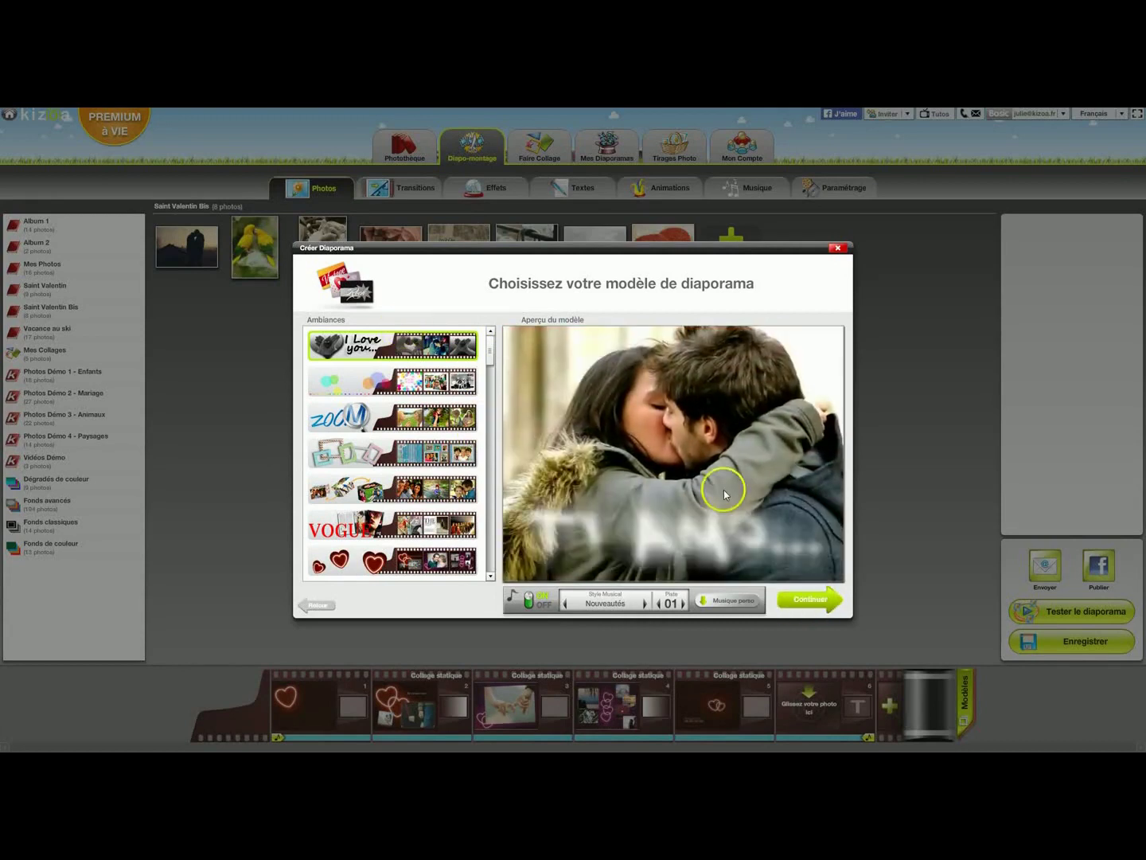
{"action": "left_click", "coordinate": [821, 609]}
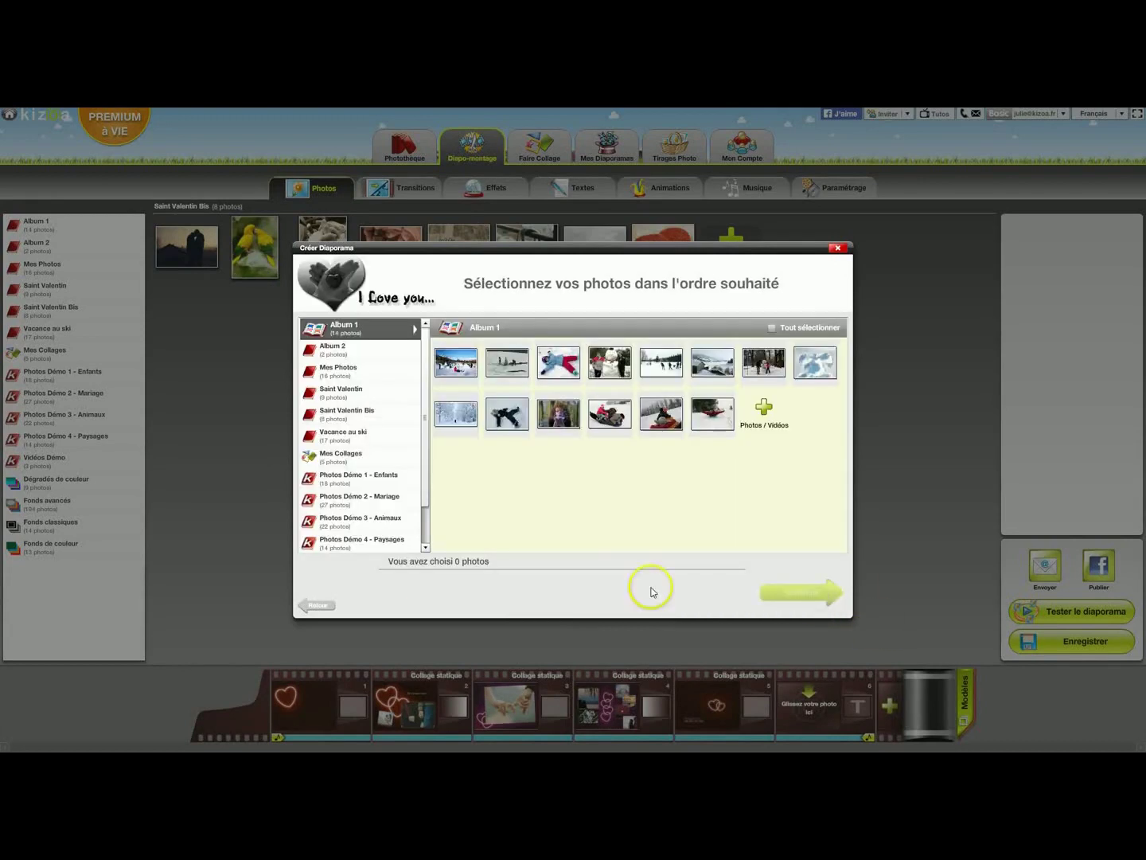
{"action": "left_click", "coordinate": [390, 421]}
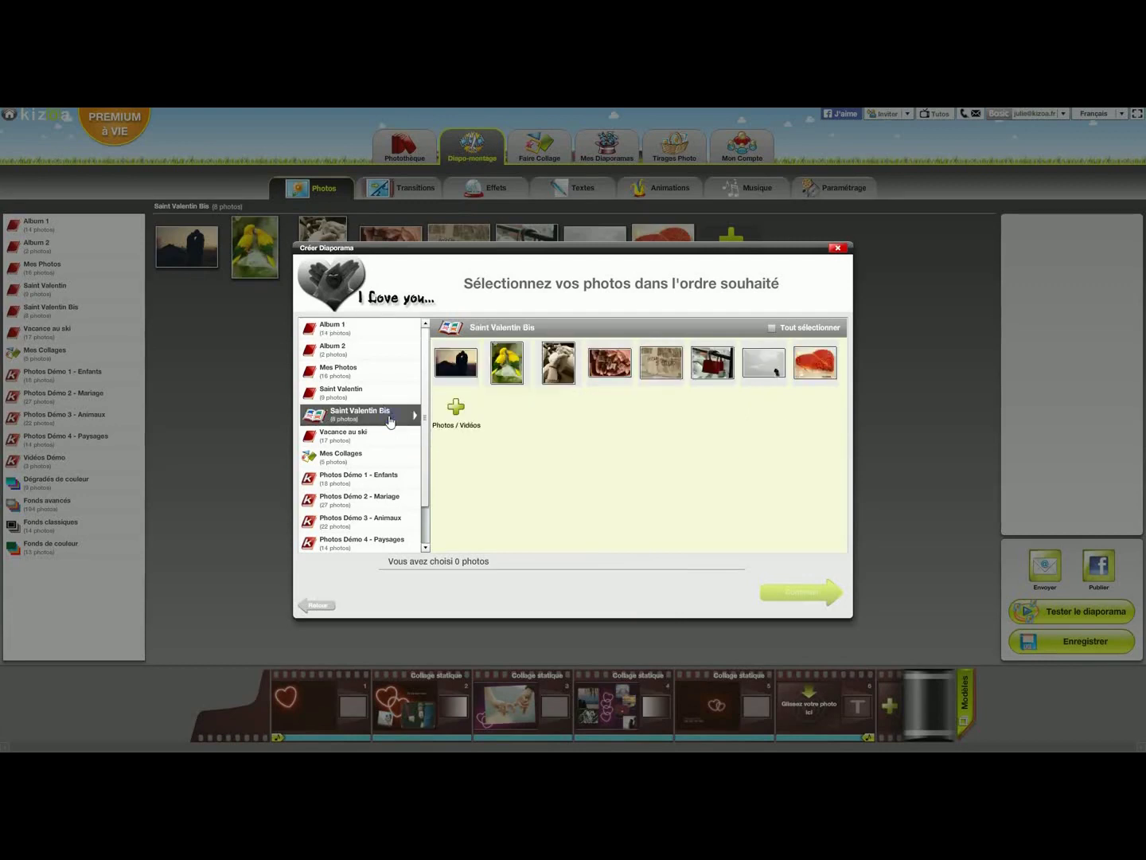
{"action": "left_click", "coordinate": [807, 331]}
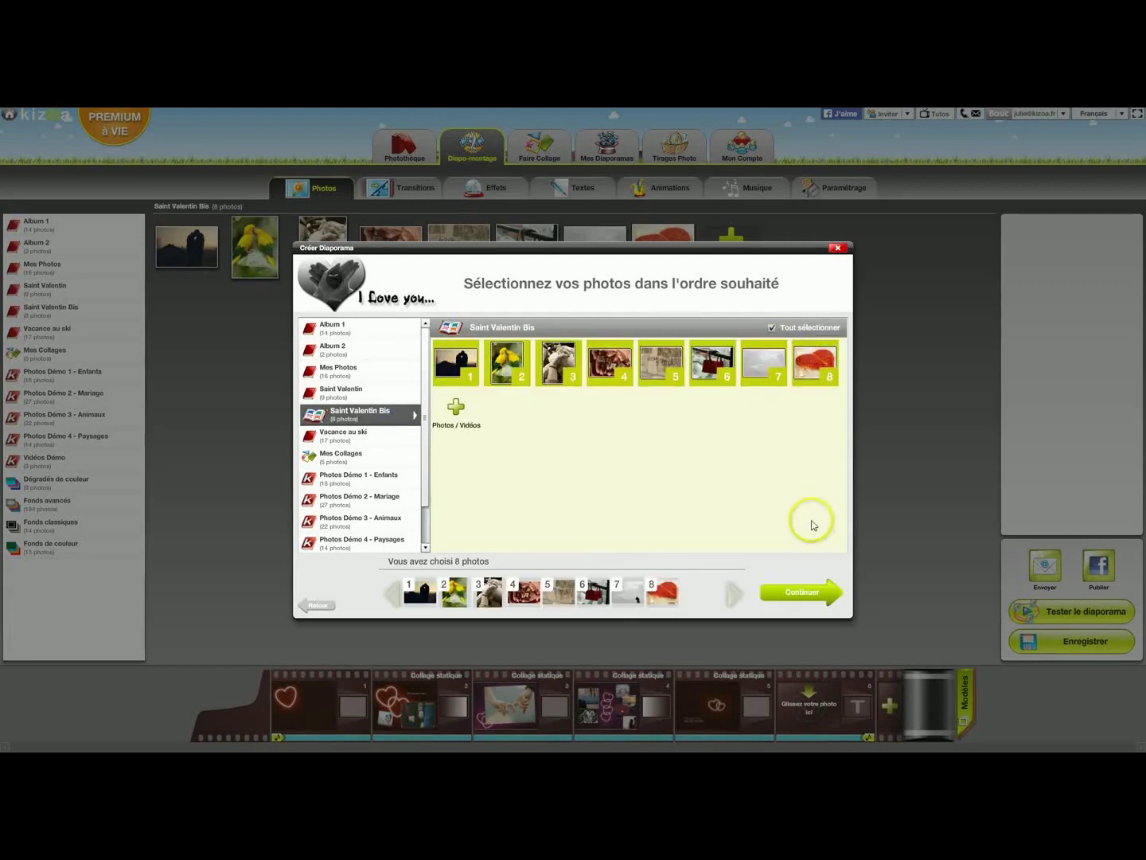
{"action": "left_click", "coordinate": [803, 593]}
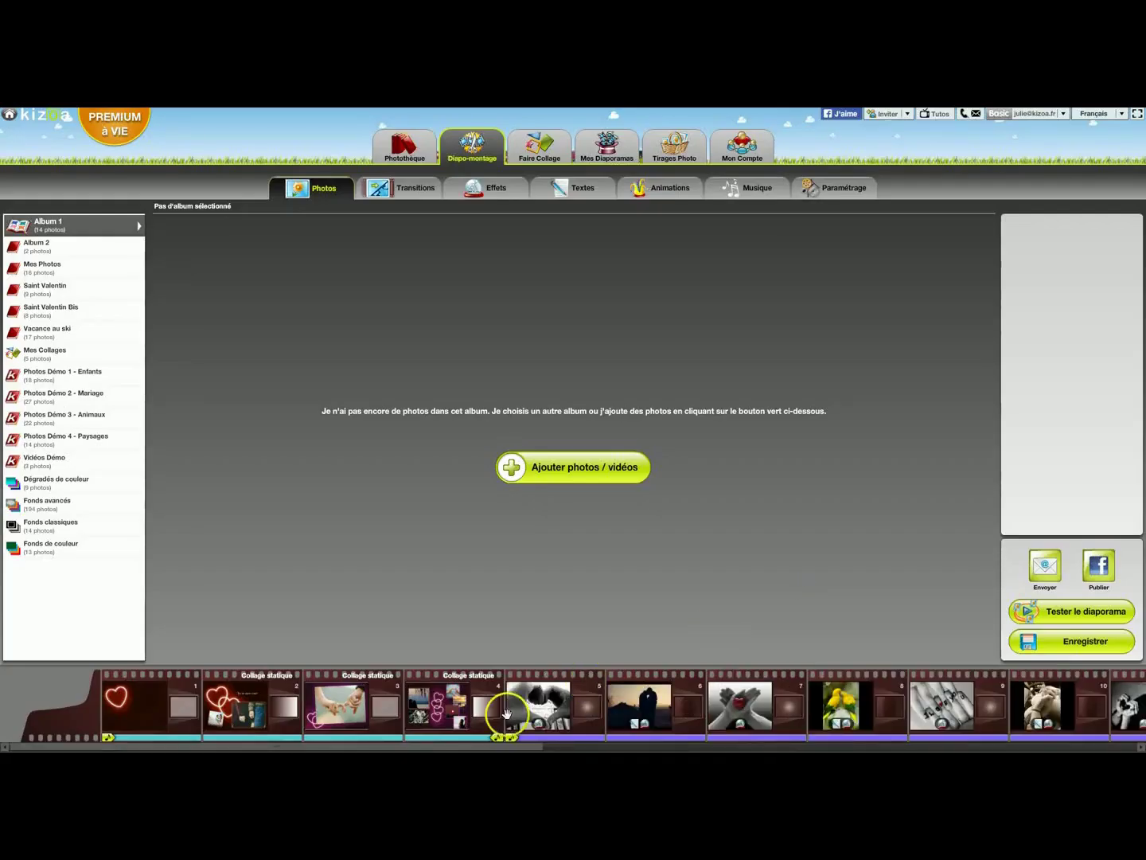
- View the photo settings of slide 10 and close them
{"action": "mouse_move", "coordinate": [424, 748]}
{"action": "left_mouse_down"}
{"action": "mouse_move", "coordinate": [455, 741]}
{"action": "mouse_move", "coordinate": [399, 742]}
{"action": "mouse_move", "coordinate": [422, 739]}
{"action": "left_mouse_up"}
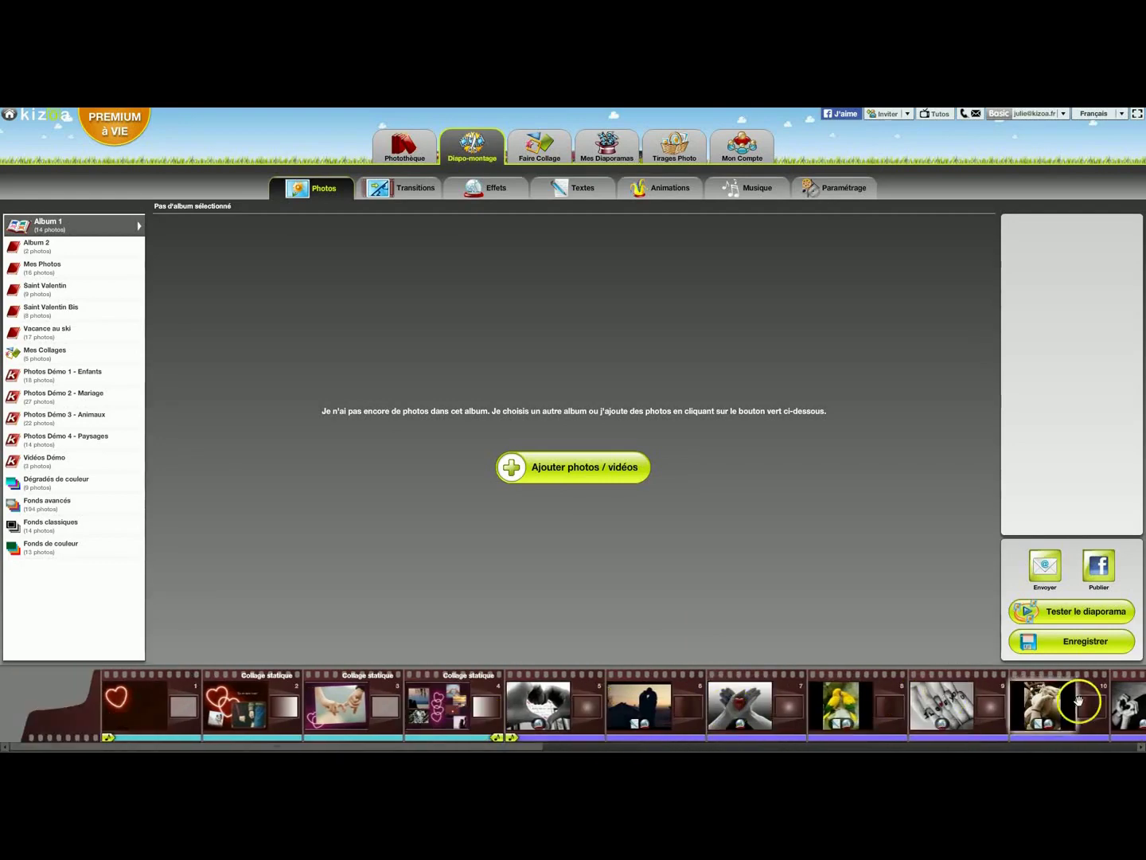
{"action": "left_click", "coordinate": [1045, 702]}
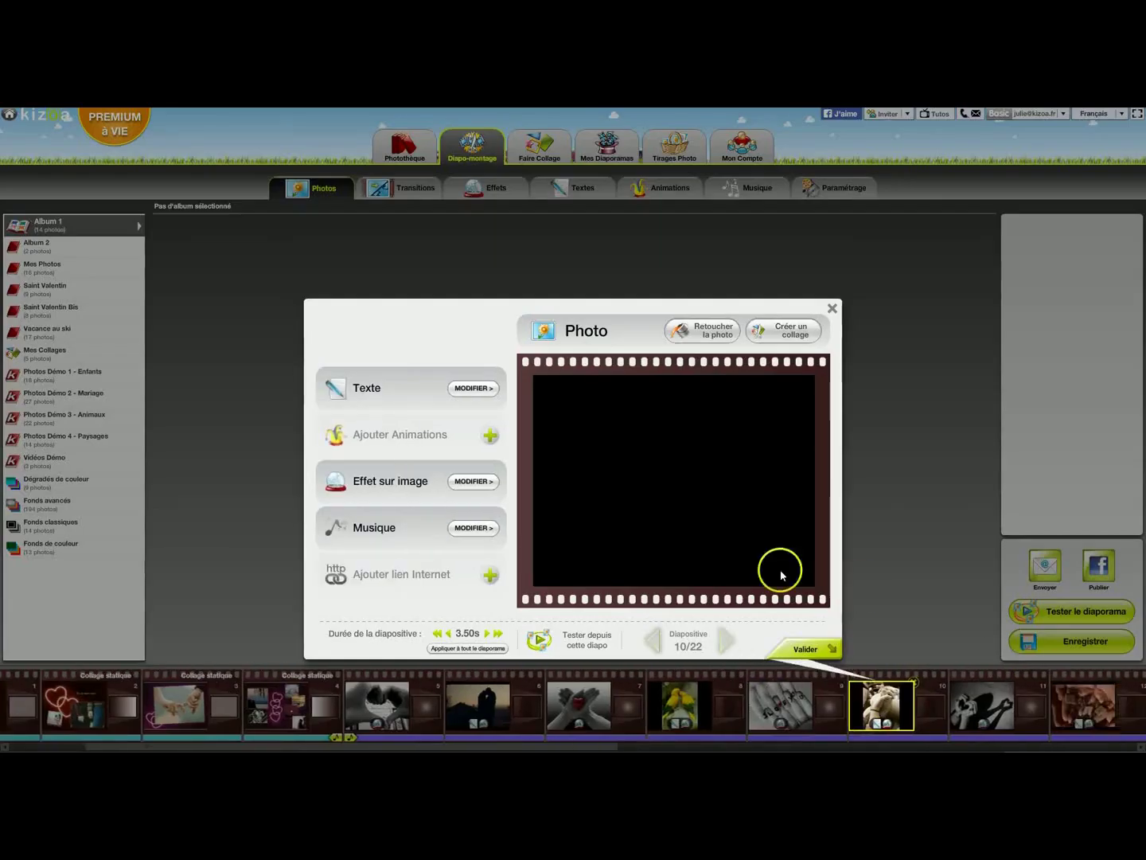
{"action": "left_click", "coordinate": [808, 649]}
- Extend the first music track across the inserted sequence to the end of the slideshow
{"action": "left_click", "coordinate": [299, 747]}
{"action": "left_click_drag", "start_coordinate": [299, 747], "coordinate": [213, 736]}
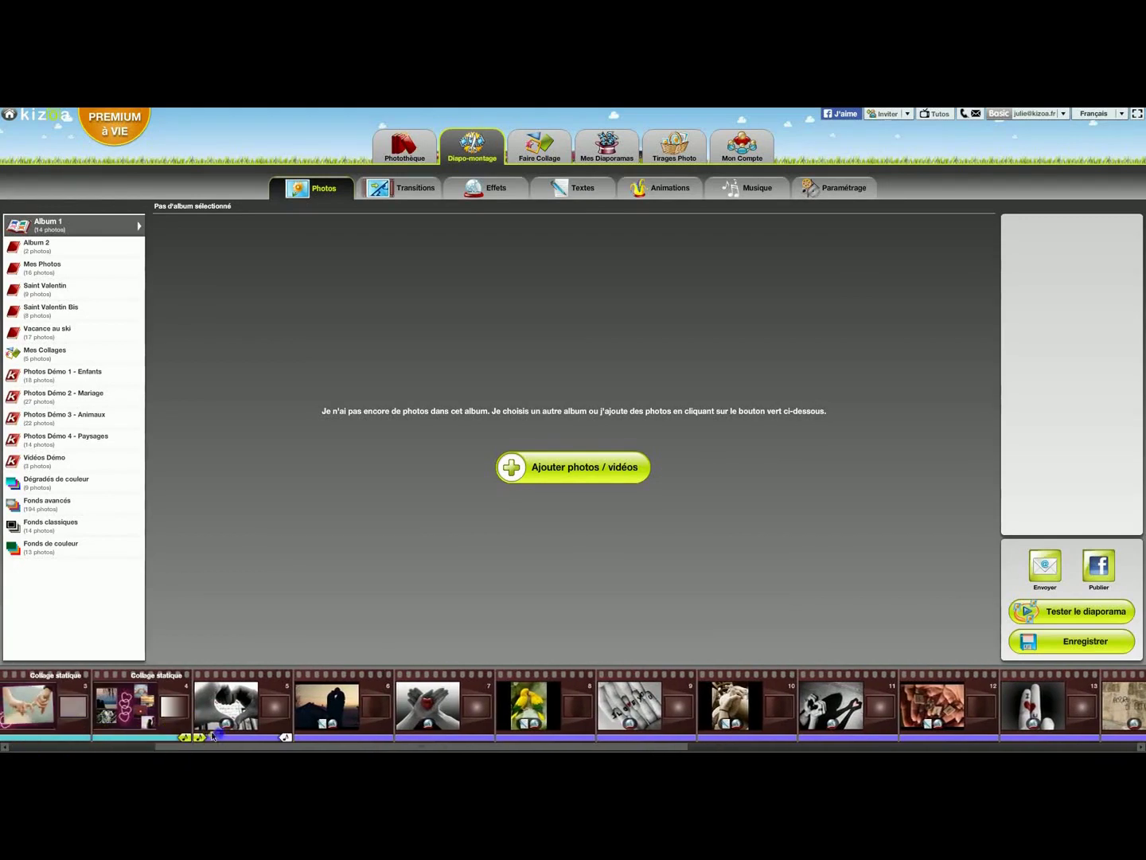
{"action": "left_click_drag", "start_coordinate": [590, 735], "coordinate": [419, 739]}
{"action": "left_click_drag", "start_coordinate": [196, 734], "coordinate": [1101, 738]}
{"action": "mouse_move", "coordinate": [1032, 716]}
{"action": "left_mouse_down"}
{"action": "mouse_move", "coordinate": [1107, 737]}
{"action": "mouse_move", "coordinate": [971, 749]}
{"action": "mouse_move", "coordinate": [1014, 749]}
{"action": "mouse_move", "coordinate": [940, 724]}
{"action": "mouse_move", "coordinate": [937, 736]}
{"action": "left_mouse_up"}
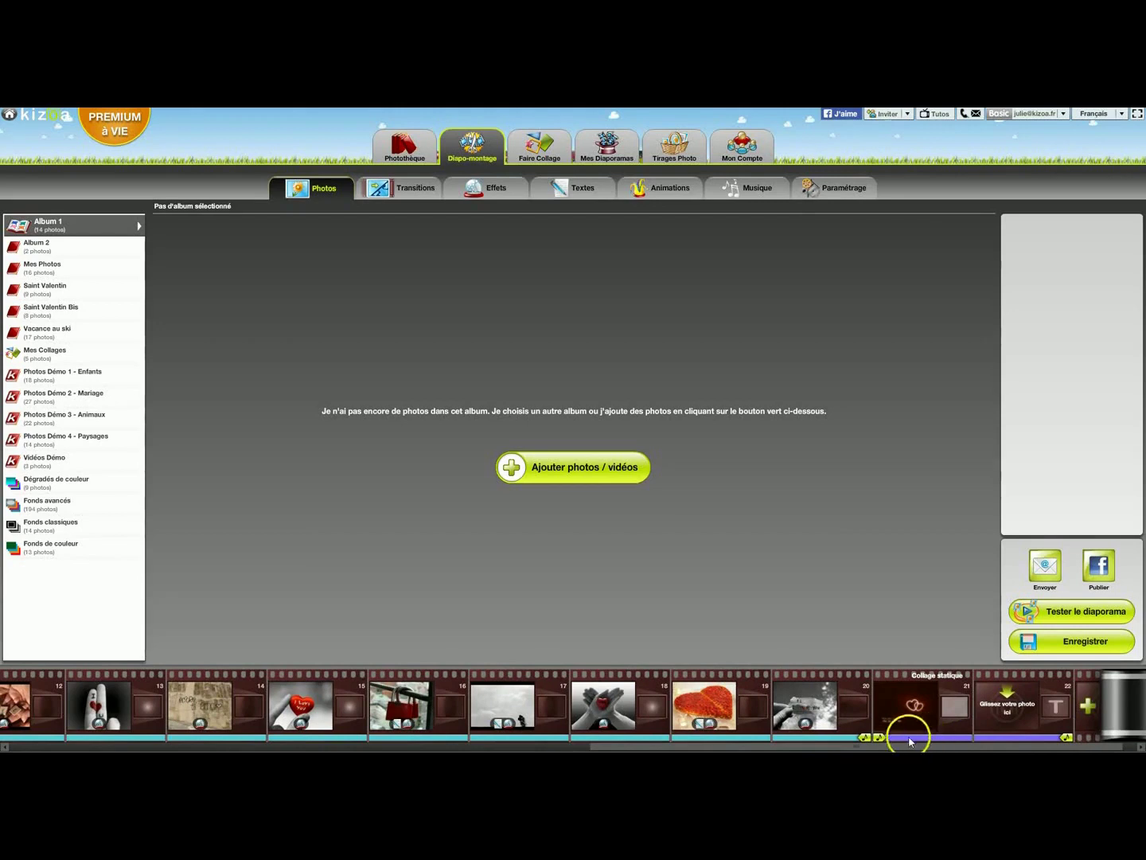
{"action": "left_click_drag", "start_coordinate": [910, 741], "coordinate": [862, 743]}
{"action": "left_click_drag", "start_coordinate": [967, 741], "coordinate": [326, 748]}
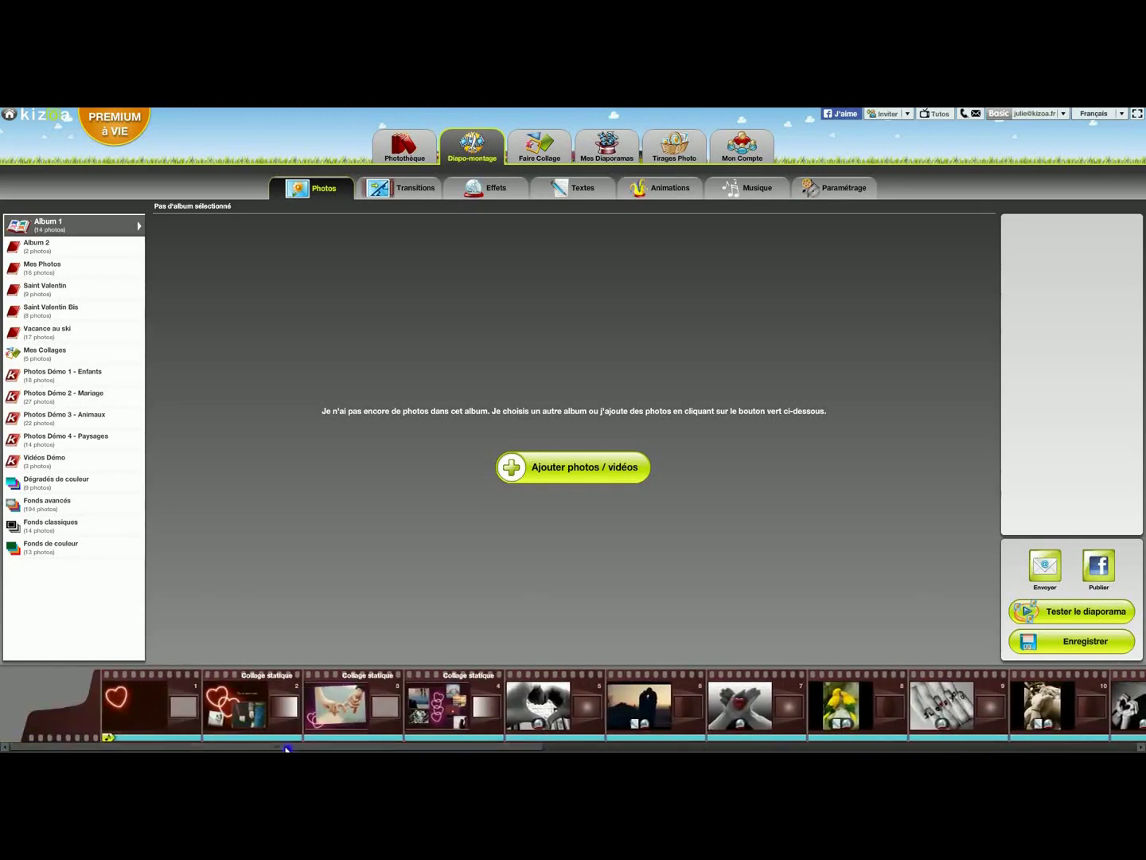
- Play a test preview of the slideshow
{"action": "left_click", "coordinate": [1033, 607]}
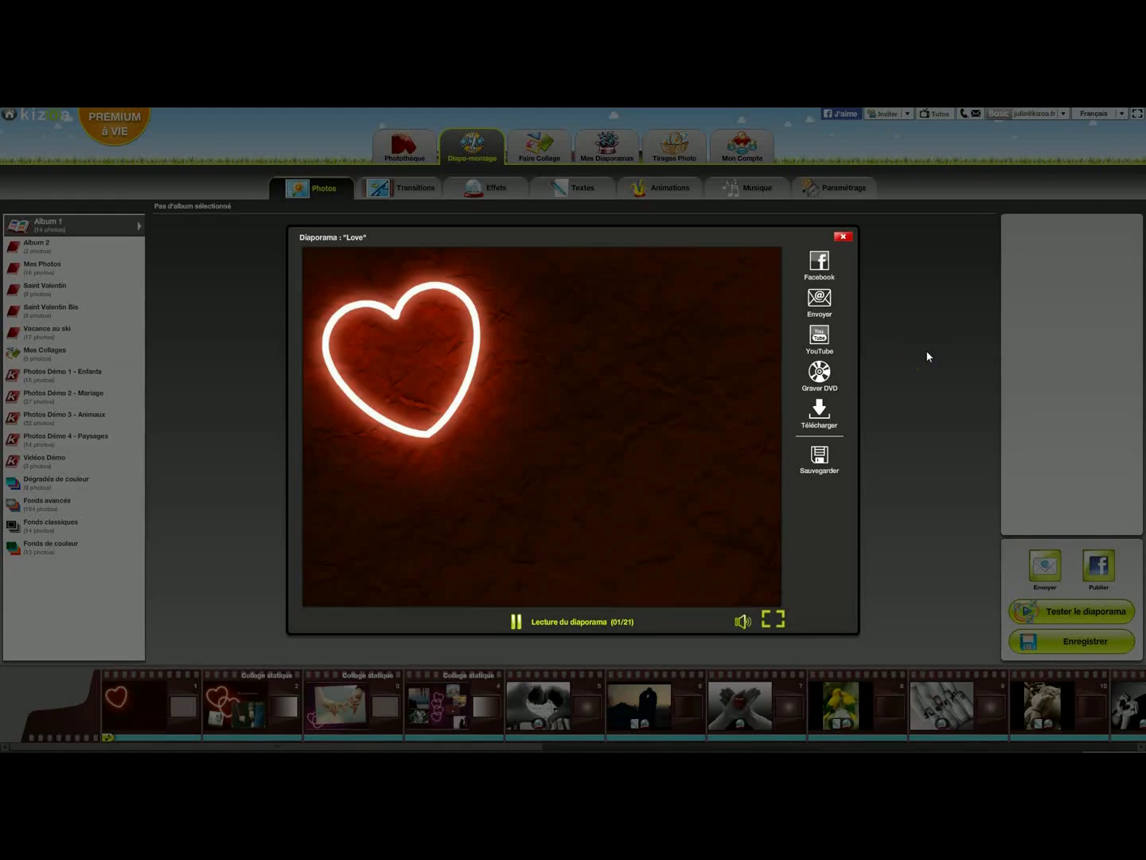